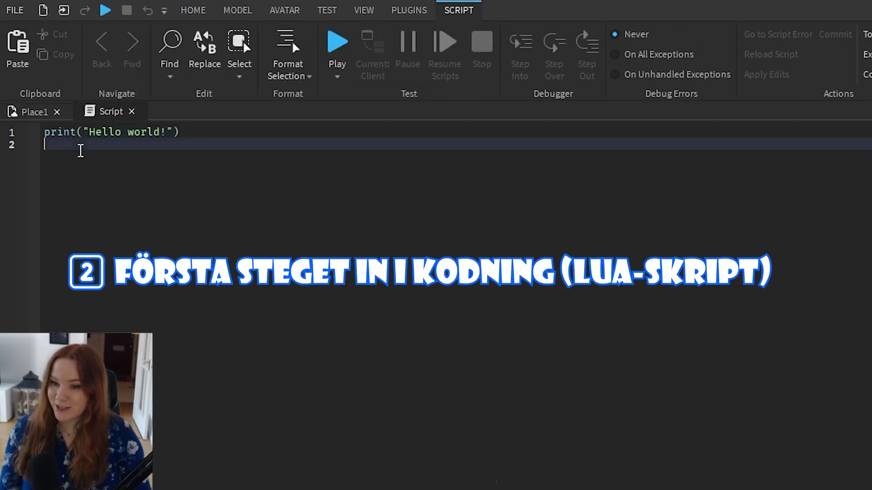
# - Replace the script's default print line with local part = script.Parent
pyautogui.hotkey('ctrl', 'a')
pyautogui.write('local part')
pyautogui.write(' = script.Parent')
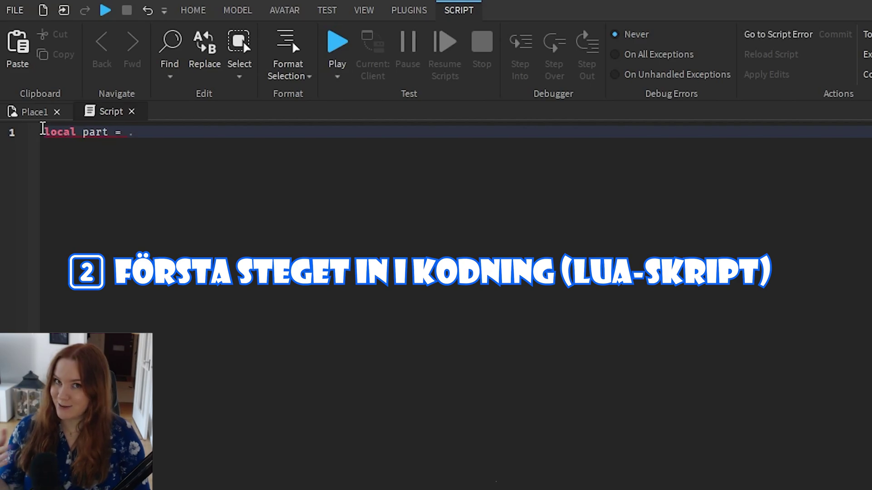
# - Connect an empty anonymous function to the part's Touched event with part.Touched:Connect
pyautogui.press('Return')
pyautogui.press('Return')
pyautogui.write('part.Tou')
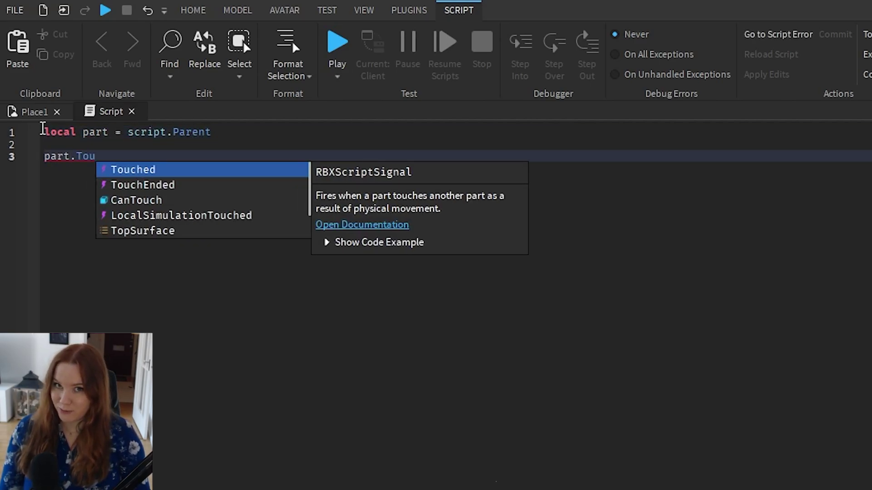
pyautogui.write('ched:Connect(function')
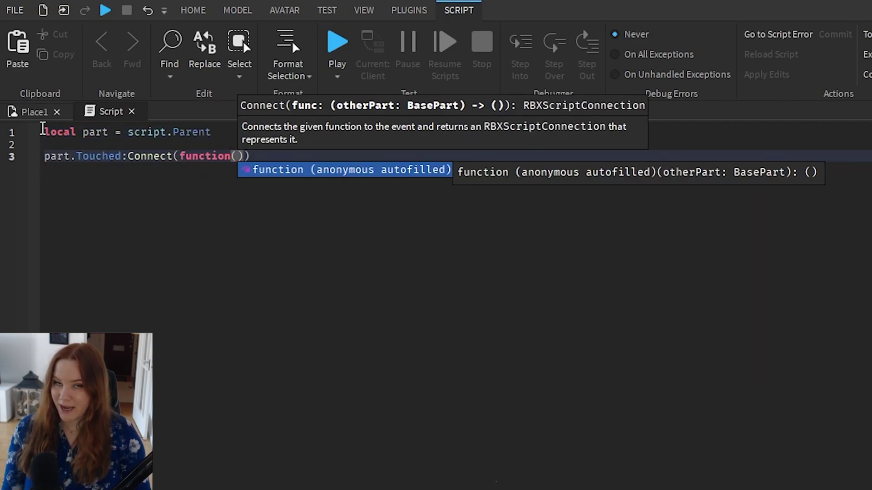
pyautogui.press('Return')
# - Inside the touch function, start an assignment of a BrickColor value to part.BrickColor
pyautogui.write('part.BrickColor')
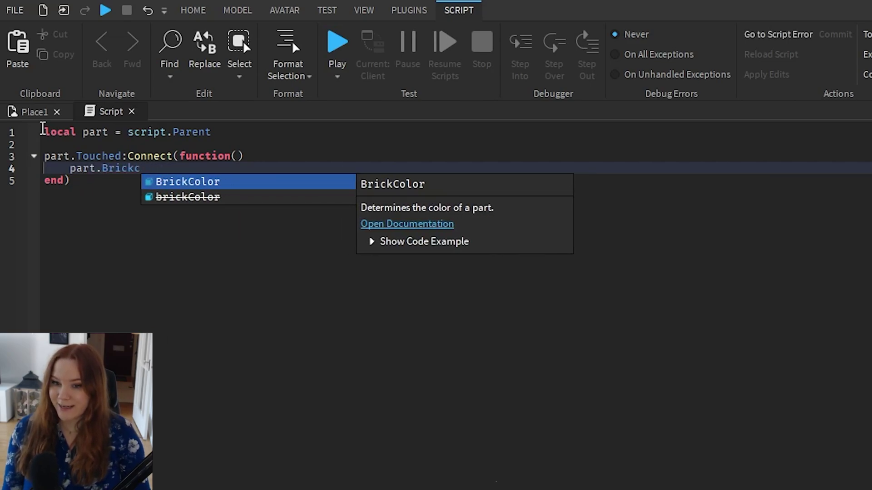
pyautogui.write(' = Bric')
pyautogui.press('Tab')
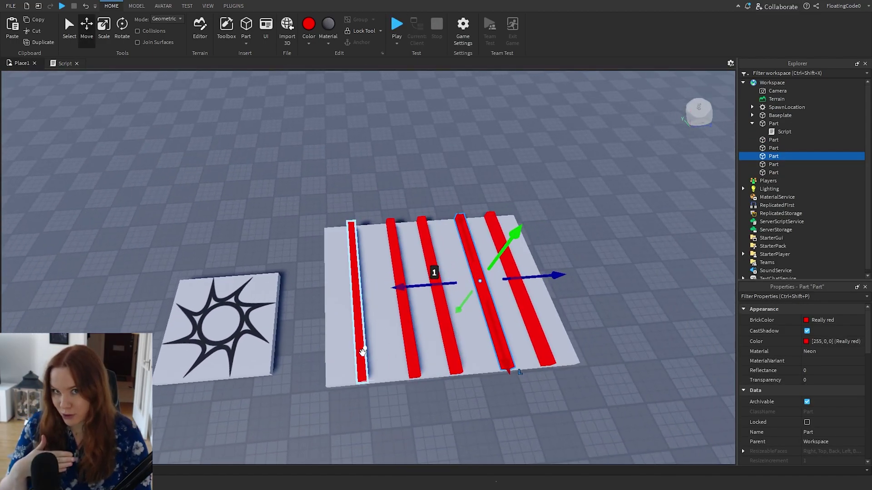
# - Space four red neon bars across the grey platform, lowering the last one by 1 stud, and start a play test
pyautogui.scroll(5, 361, 351)
pyautogui.scroll(-5, 361, 352)
pyautogui.scroll(2, 363, 353)
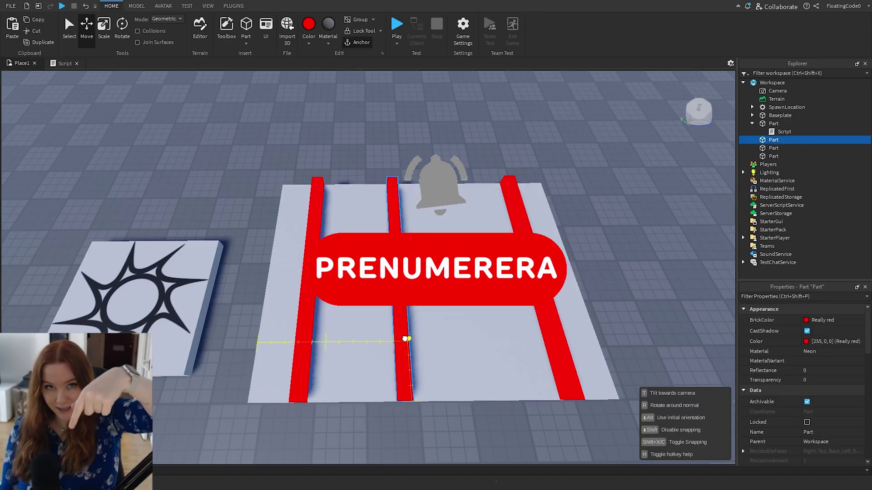
pyautogui.moveTo(545, 310); pyautogui.dragTo(461, 314)
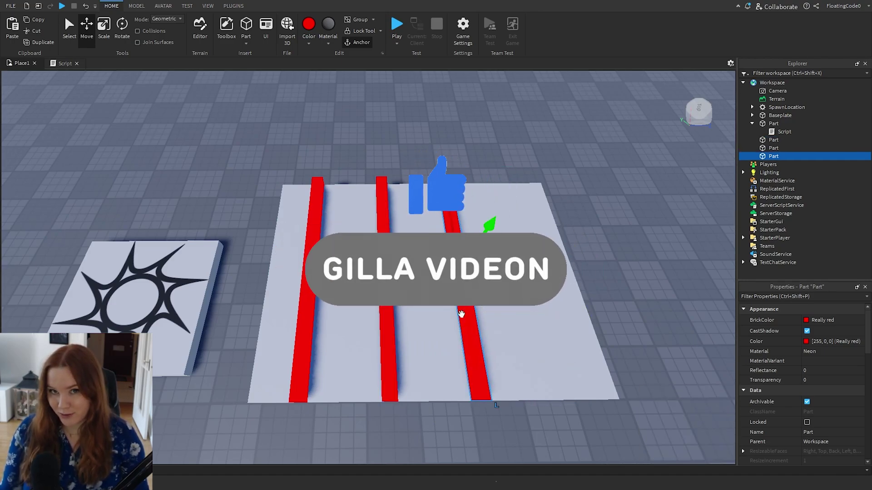
pyautogui.moveTo(394, 325); pyautogui.dragTo(390, 271)
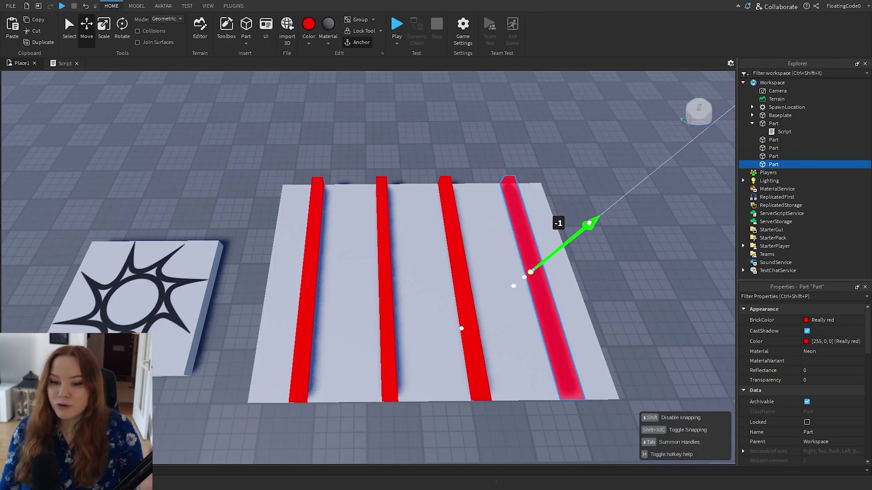
pyautogui.moveTo(589, 223); pyautogui.dragTo(589, 223)
pyautogui.moveTo(589, 223); pyautogui.dragTo(414, 38, button='right')
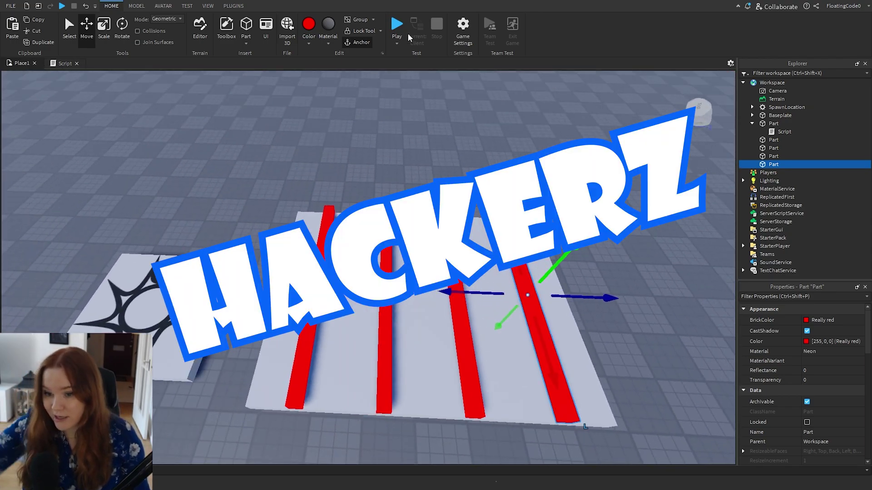
pyautogui.click(396, 27)
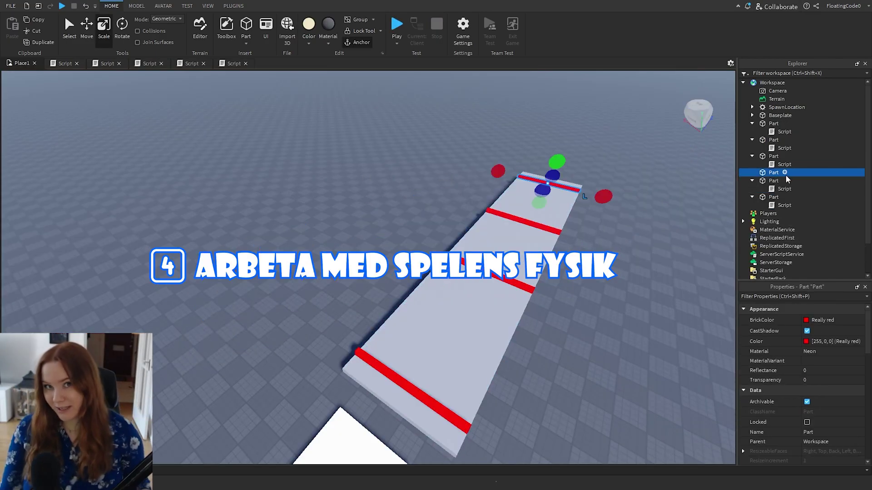
# - Add a script to the farthest red bar, fill it with the copied code, and return to the Place1 scene
pyautogui.click(765, 207)
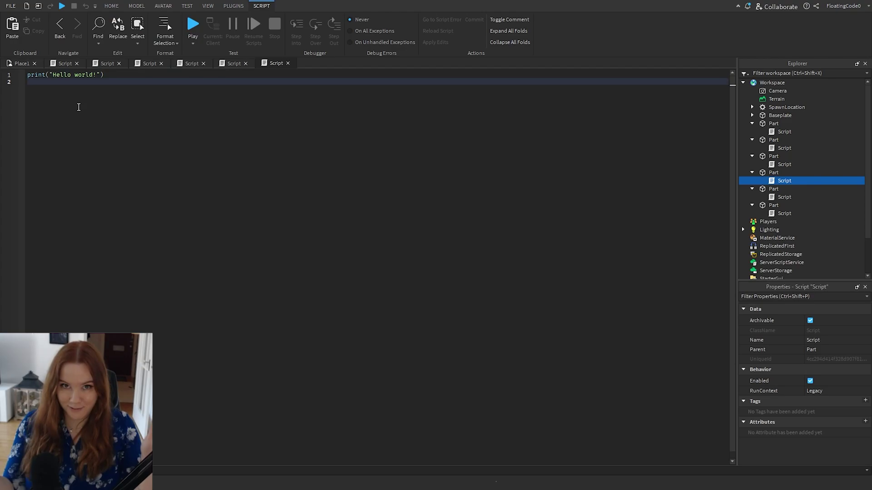
pyautogui.hotkey('ctrl', 'v')
pyautogui.click(18, 63)
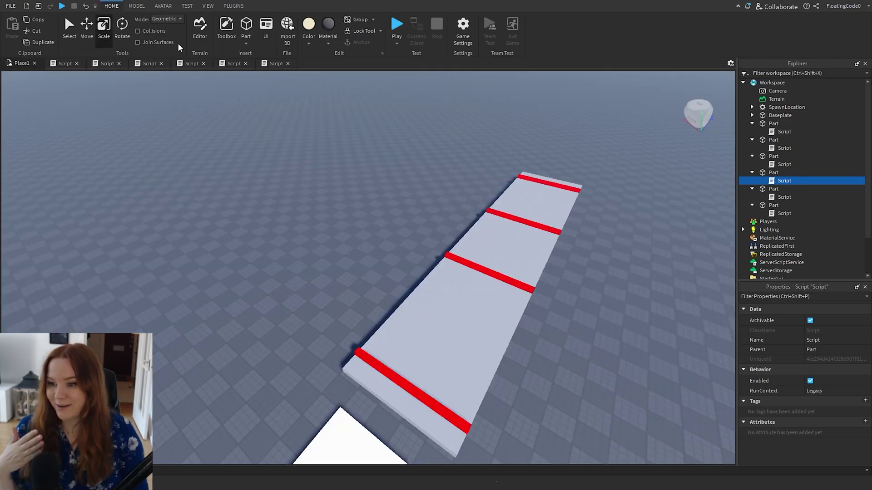
# - Play-test the course by running the avatar along the white platform and jumping over the red bars
pyautogui.click(391, 32)
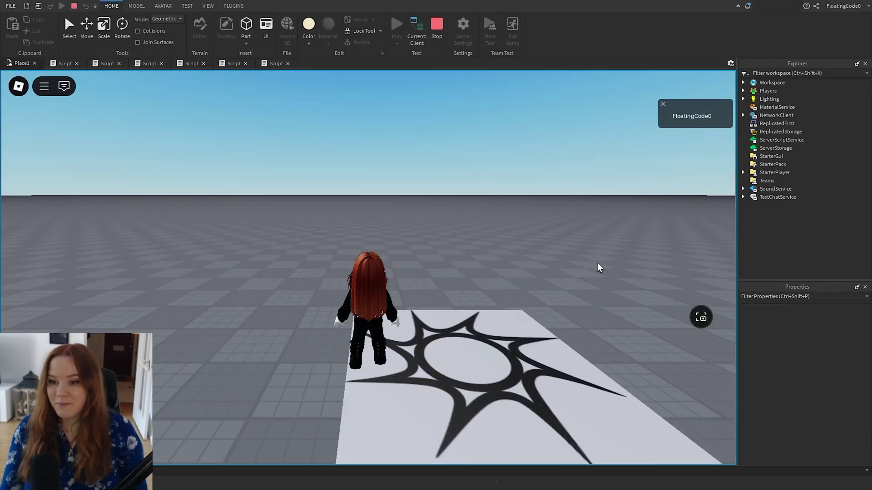
pyautogui.press('w')
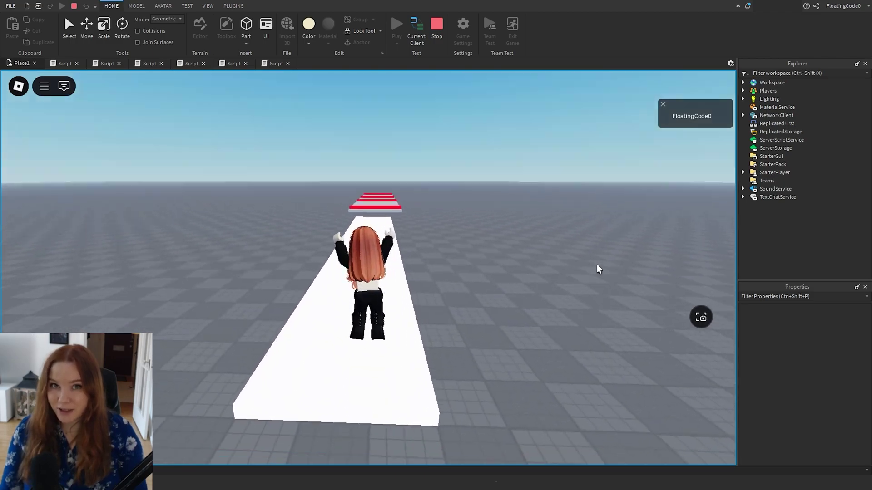
pyautogui.press('w')
pyautogui.press('space')
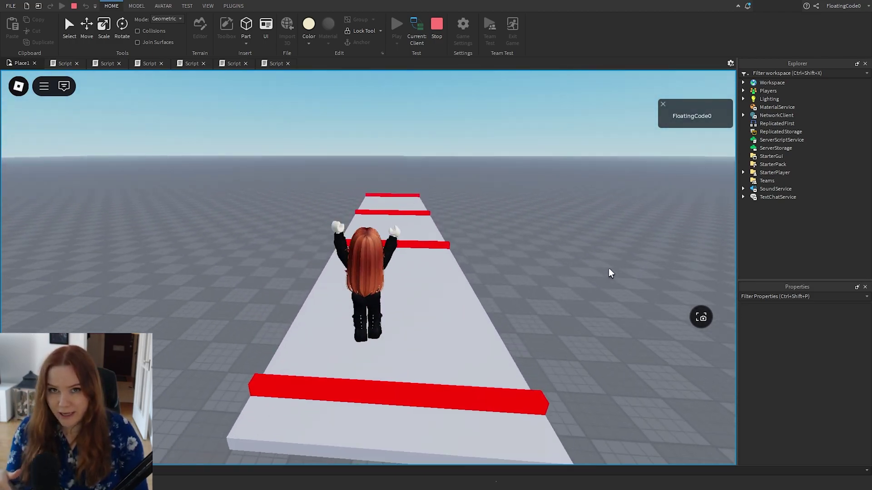
pyautogui.press('w')
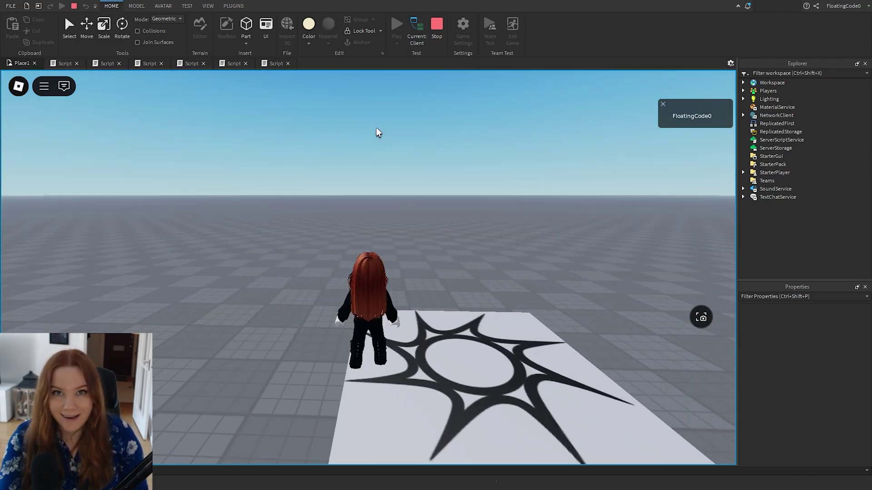
# - Run the avatar from the spawn point over the glowing platform and test the colour-changing platform with its red bars
pyautogui.moveTo(376, 130); pyautogui.dragTo(371, 133, button='right')
pyautogui.press('w')
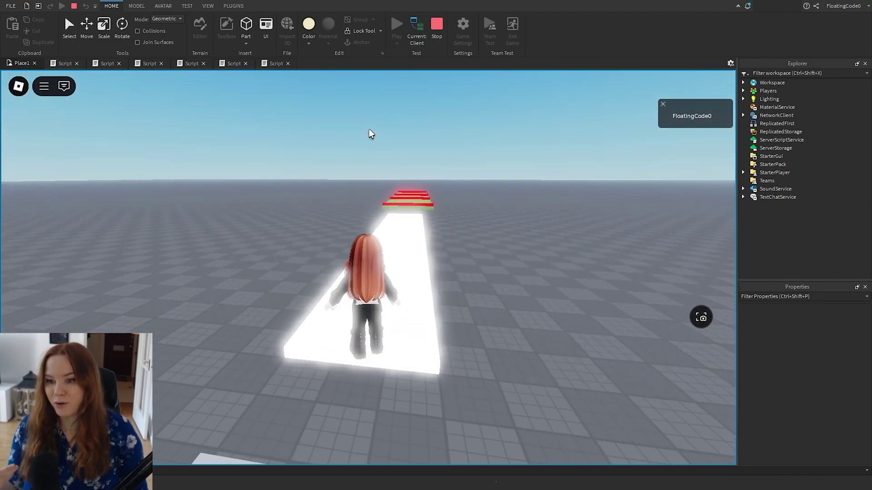
pyautogui.press('w')
pyautogui.press('w')
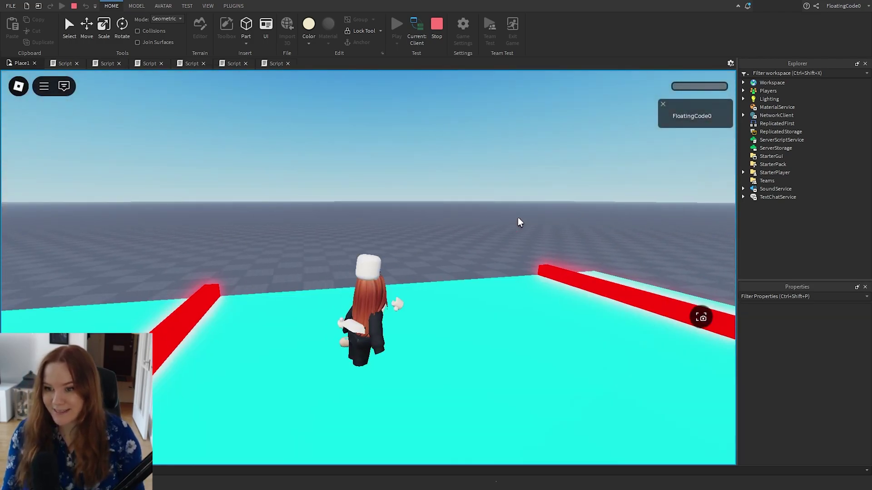
pyautogui.press('w')
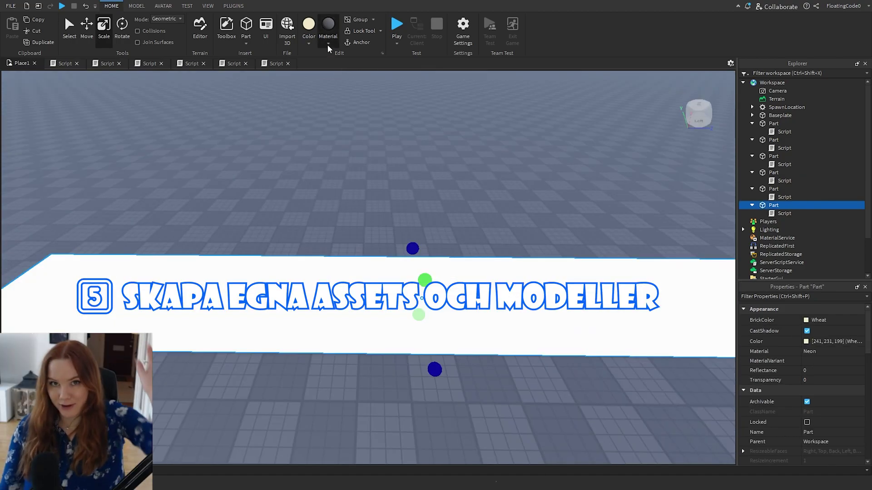
# - Preview several materials on the long wheat-coloured platform and set its material to Glass
pyautogui.click(328, 44)
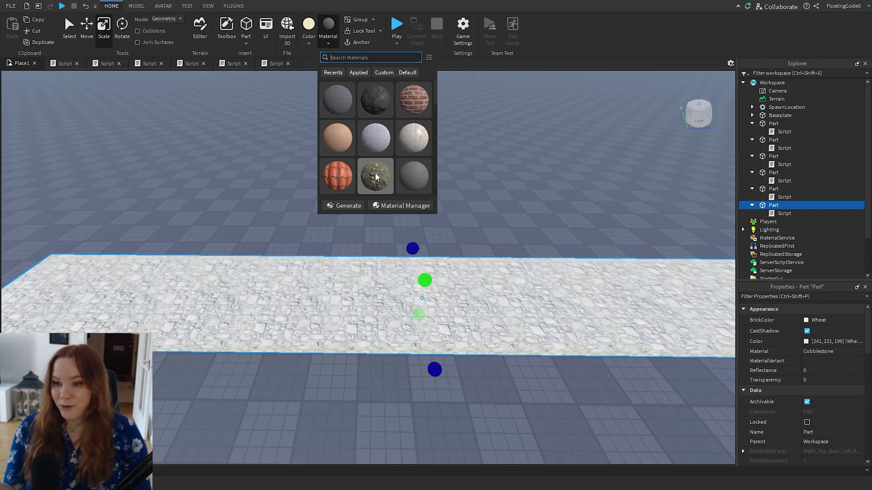
pyautogui.scroll(-2, 376, 176)
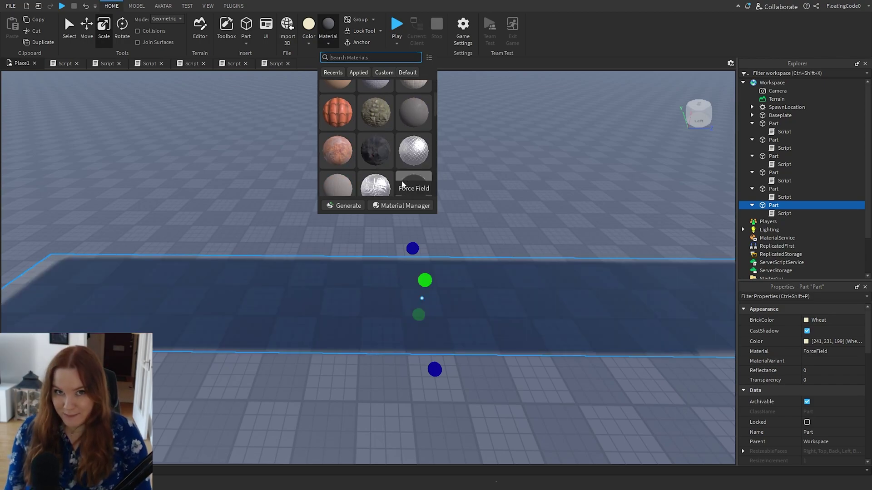
pyautogui.scroll(-2, 377, 157)
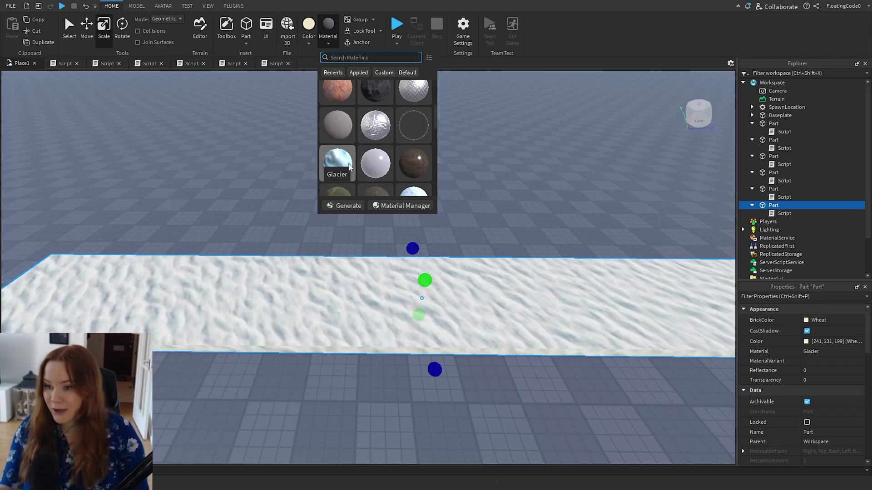
pyautogui.scroll(-2, 363, 138)
pyautogui.scroll(-2, 363, 136)
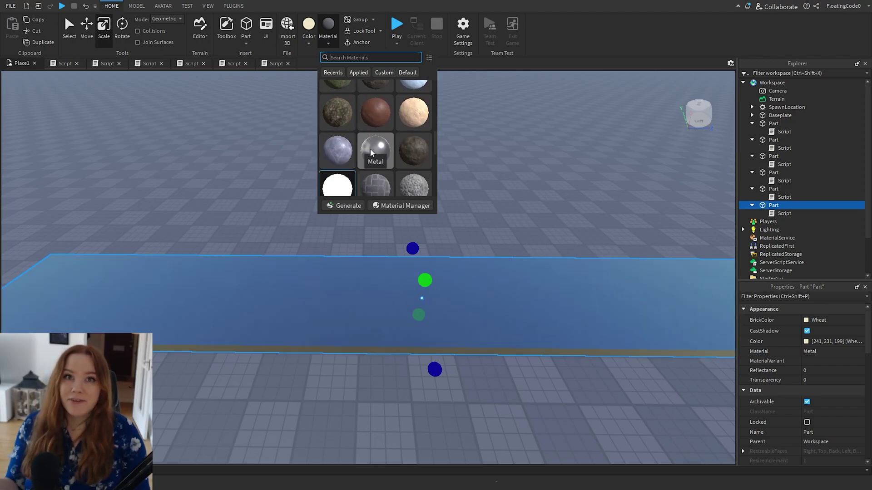
pyautogui.write('glas')
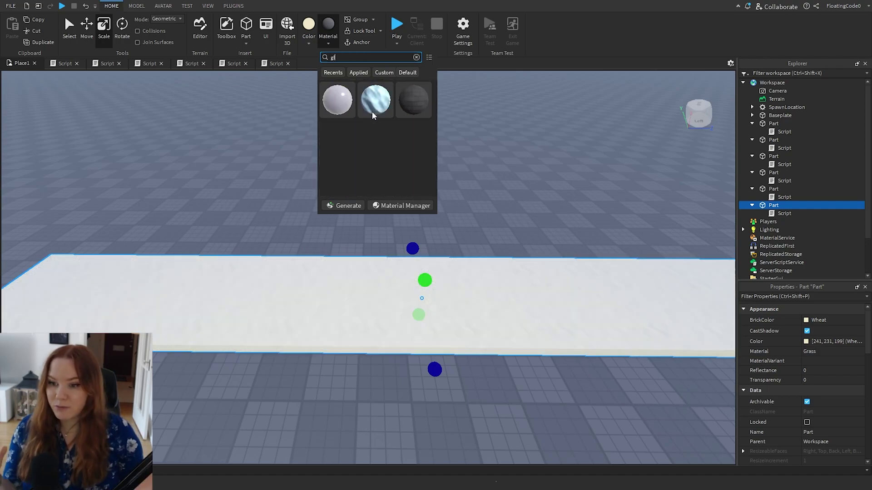
pyautogui.click(331, 102)
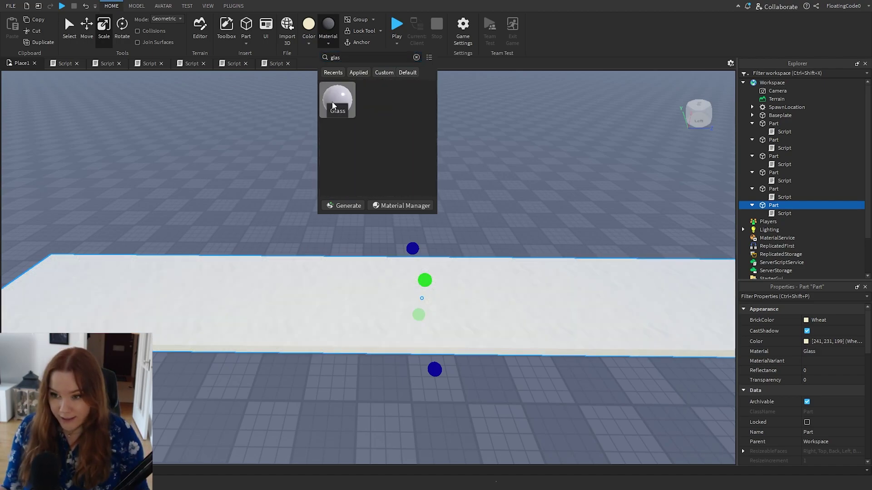
# - Play-test the course with the glass platform by running the avatar toward the red bars, and end the test
pyautogui.click(395, 27)
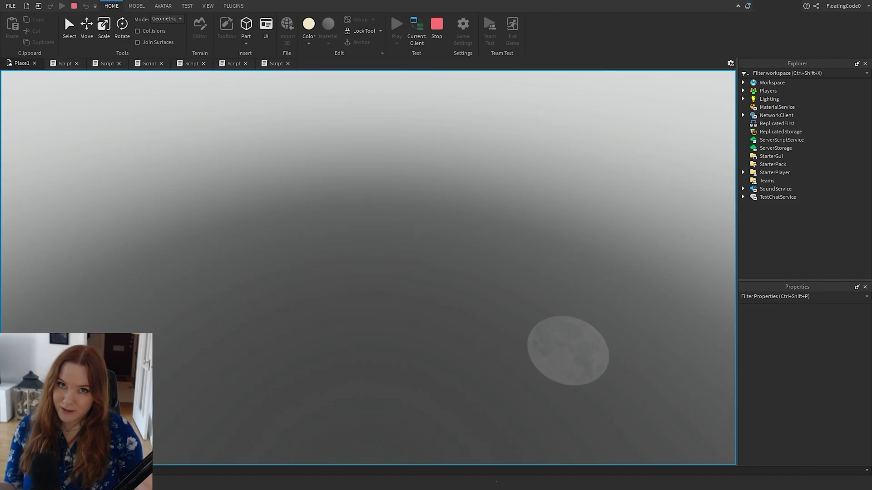
pyautogui.press('w')
pyautogui.press('w')
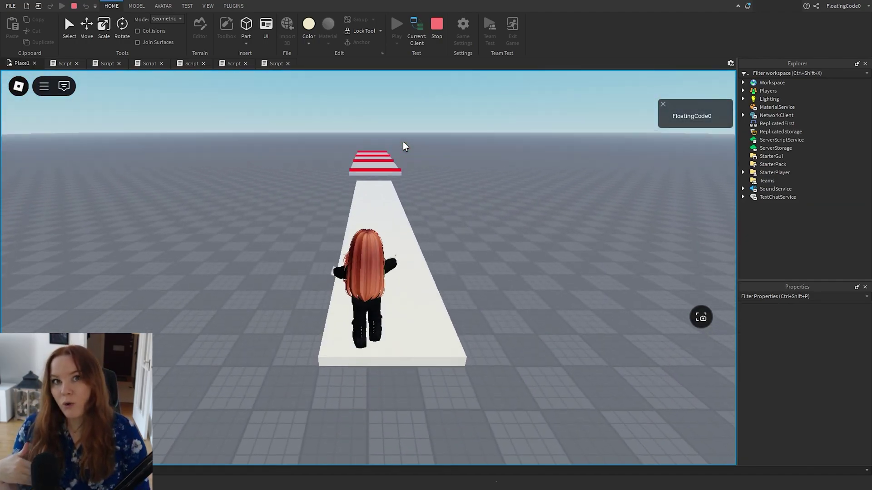
pyautogui.press('w')
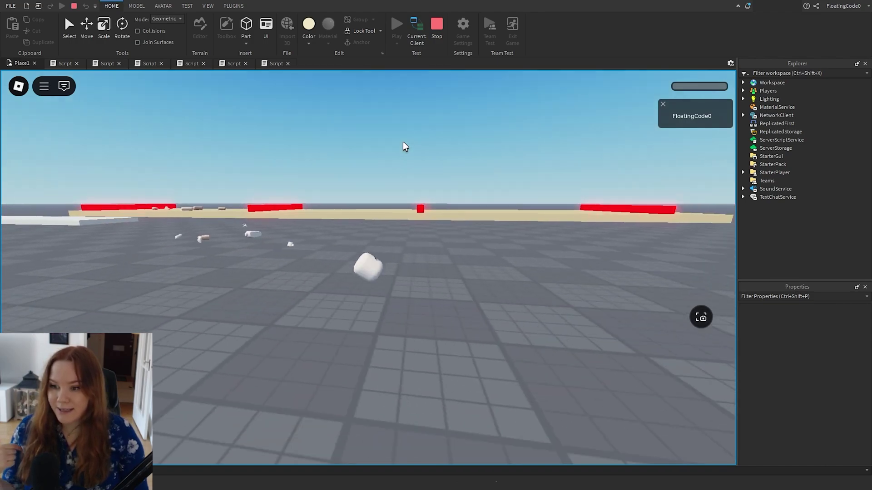
pyautogui.click(437, 25)
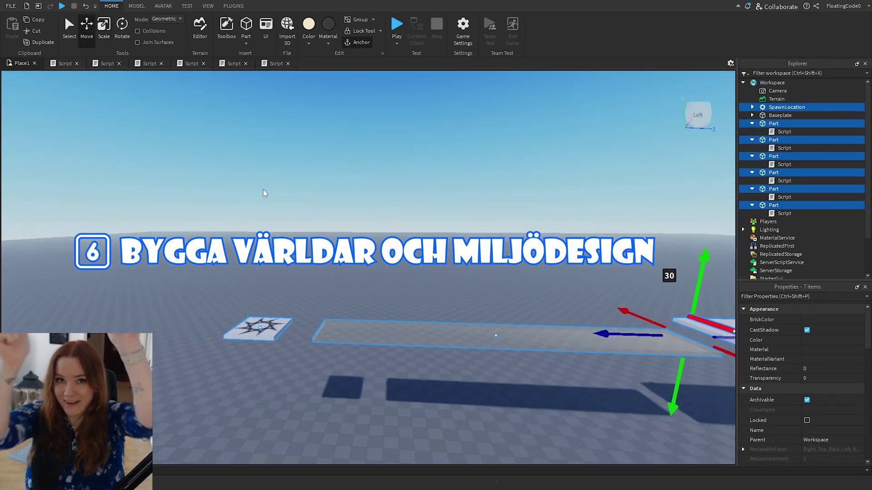
# - Insert a large floor part beneath the raised course, lower it by 30 studs, and give it a Really red colour and a textured material
pyautogui.click(246, 44)
pyautogui.click(257, 53)
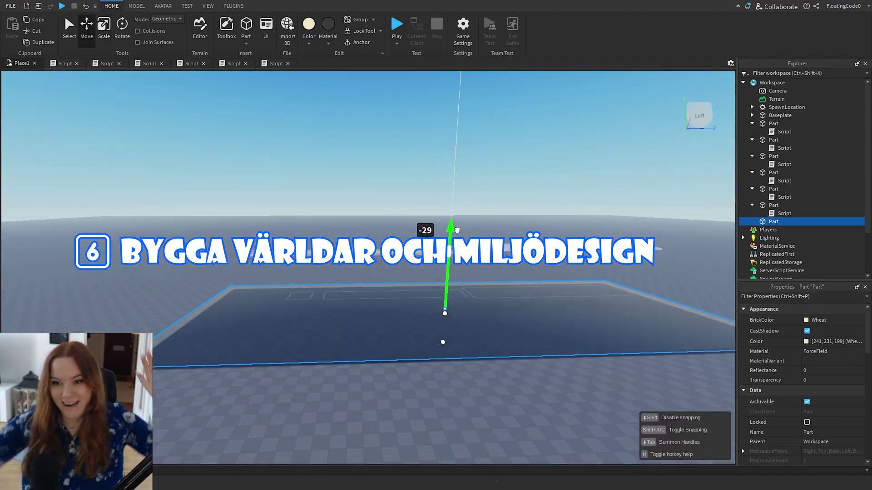
pyautogui.click(327, 28)
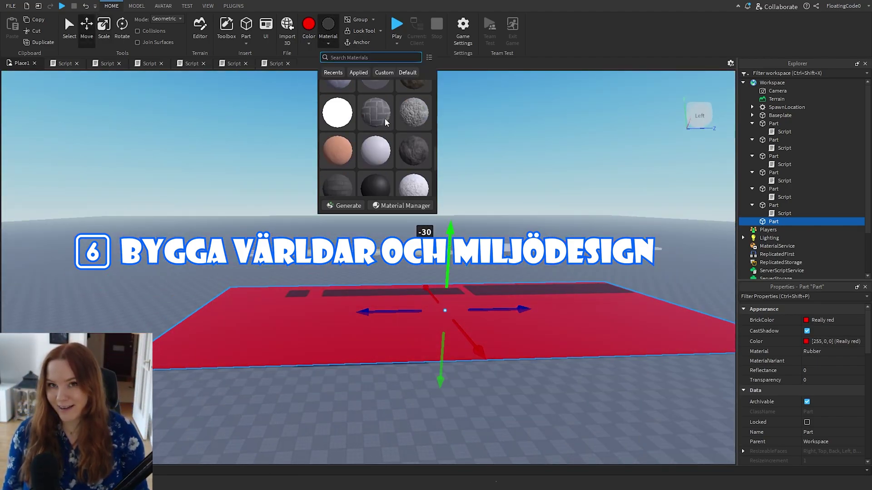
pyautogui.click(385, 122)
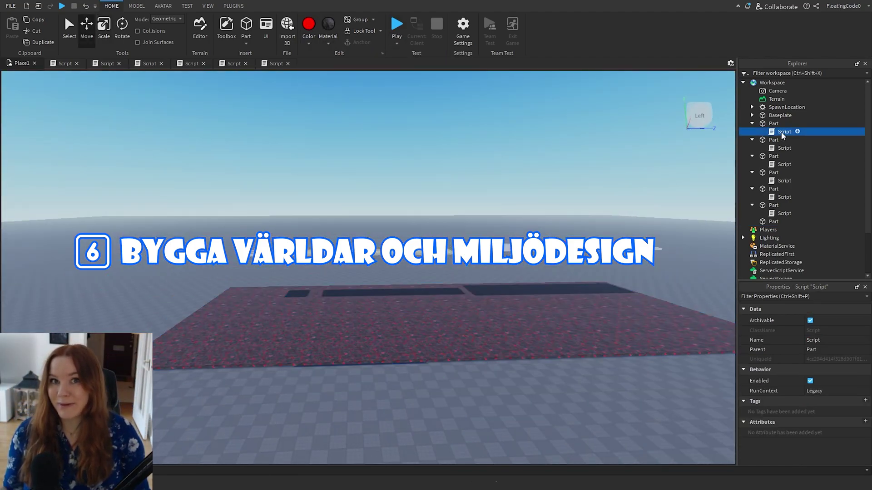
# - Play-test the crystal-lit tunnel by running the avatar along the walkway and jumping over the glowing red bars
pyautogui.press('F5')
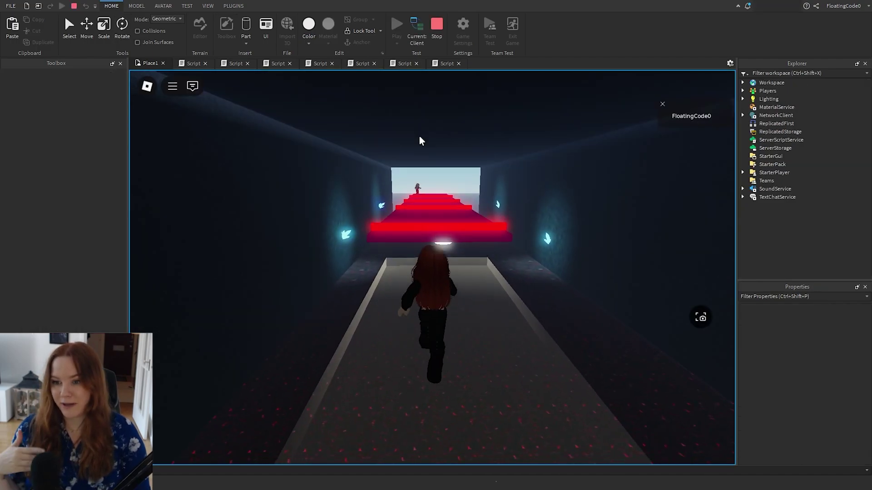
pyautogui.press('w')
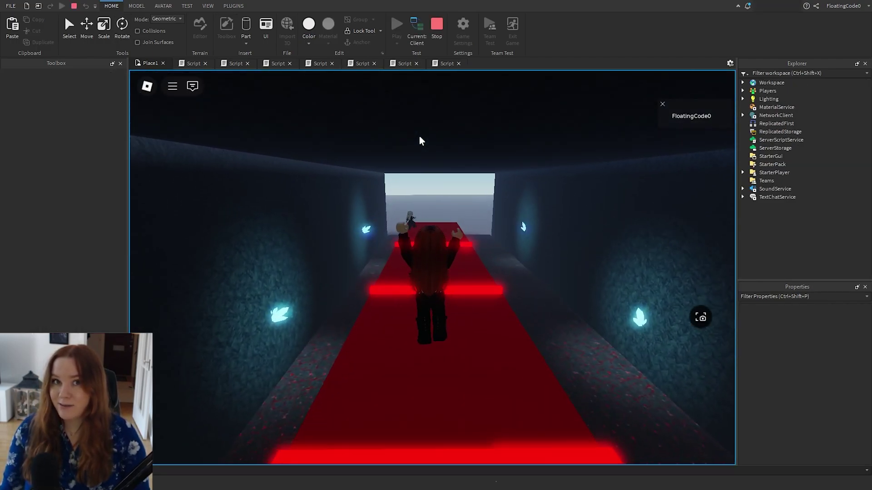
pyautogui.press('space')
pyautogui.press('a')
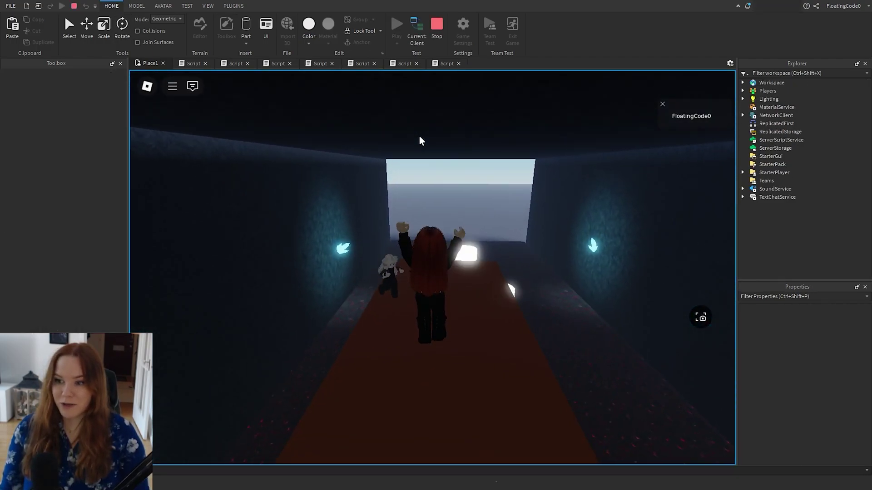
# - Continue the play-test by running the avatar past the white-haired character toward the glowing white discs, and end the test
pyautogui.press('a')
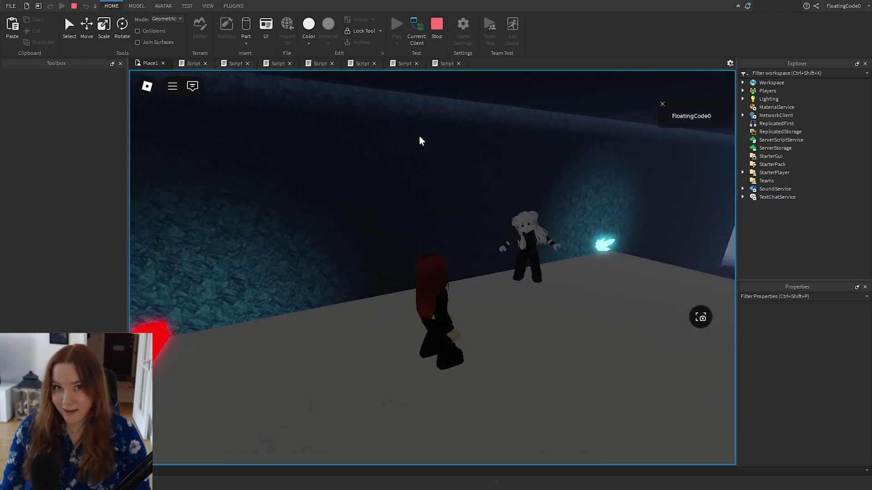
pyautogui.press('d')
pyautogui.press('w')
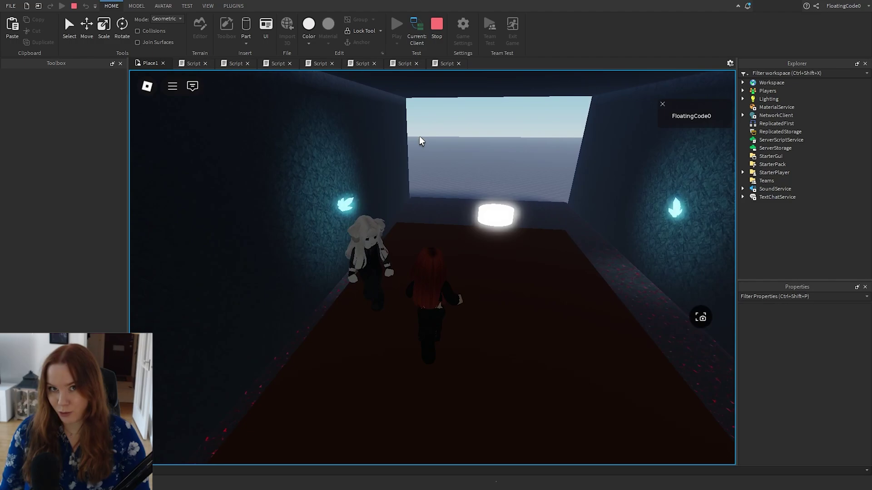
pyautogui.press('w')
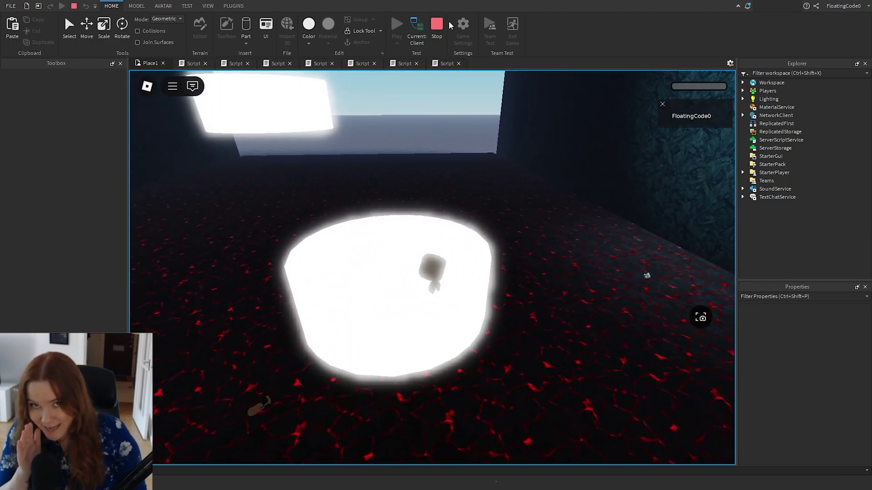
pyautogui.click(437, 26)
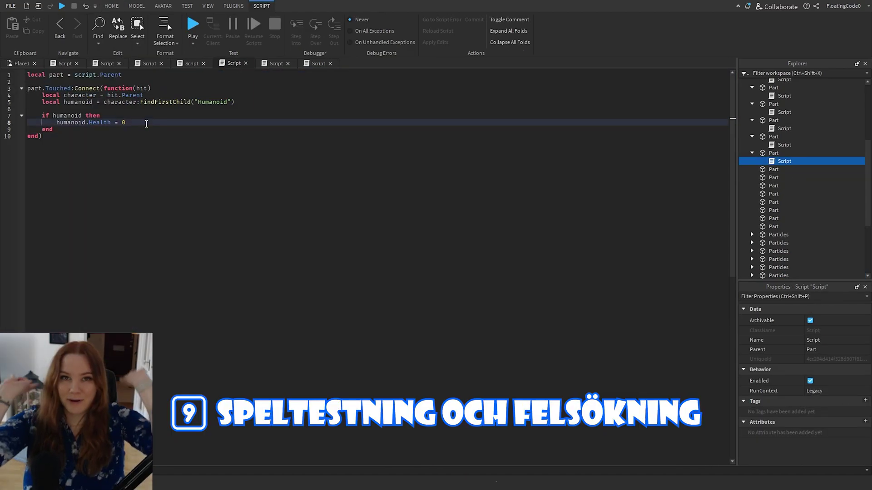
pyautogui.hotkey('ctrl', 'a')
pyautogui.click(165, 139)
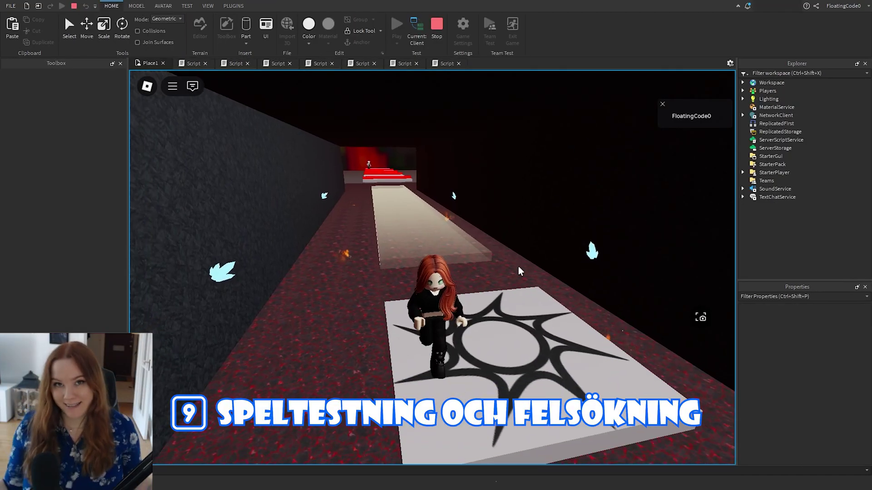
# - Play-test the fire-lit lava course across the glass platform, over the red bars and toward the white discs, and end the test
pyautogui.press('w')
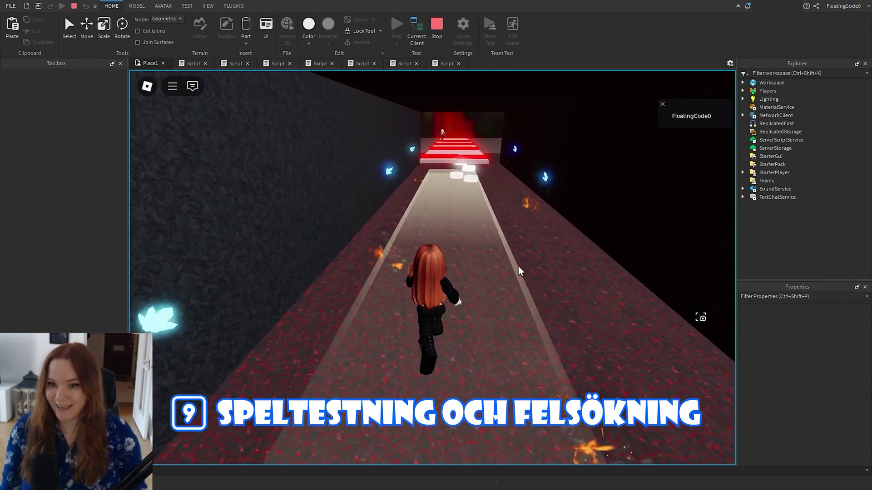
pyautogui.press('w')
pyautogui.press('space')
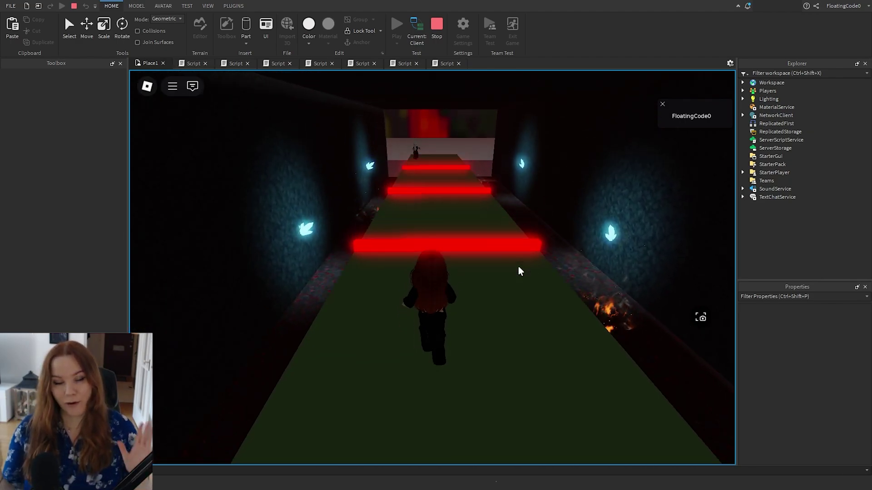
pyautogui.press('w')
pyautogui.press('d')
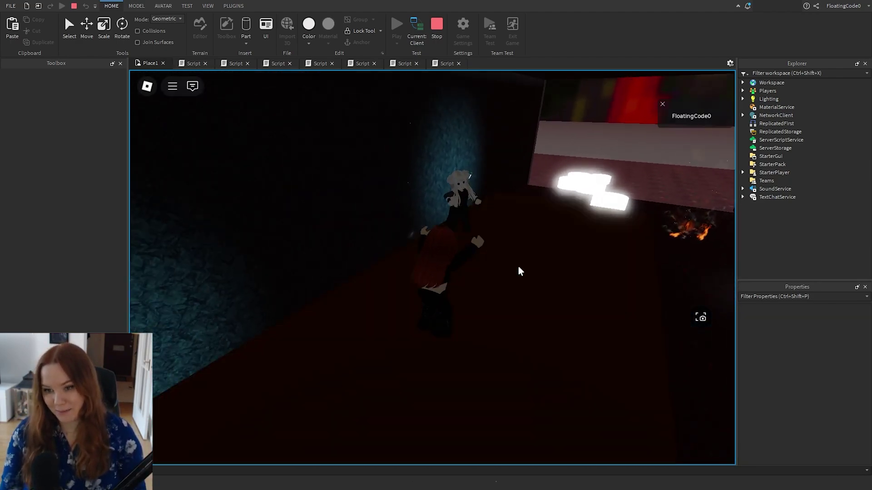
pyautogui.press('w')
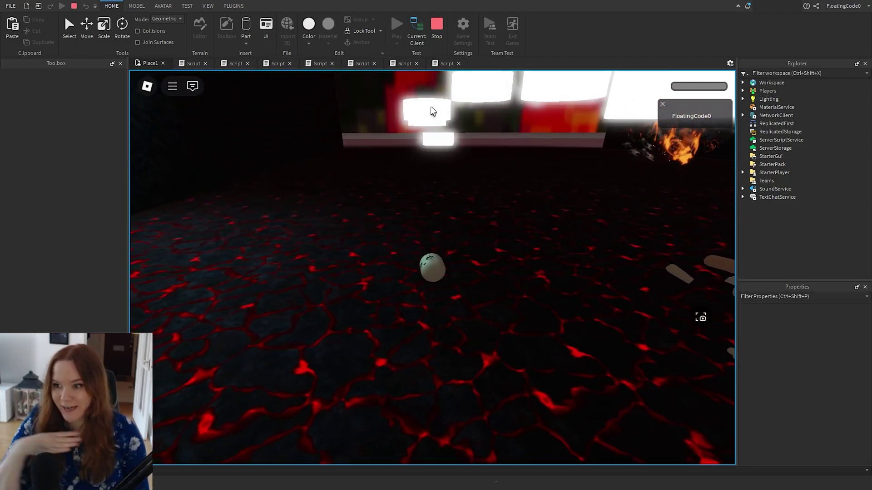
pyautogui.click(437, 28)
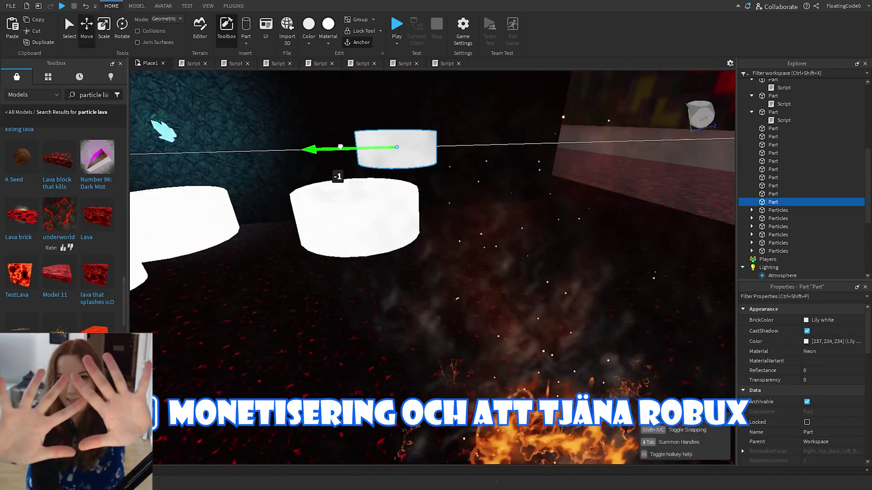
# - Reposition the white neon cylinder in the stepping-stone trail inside the lava tunnel
pyautogui.moveTo(513, 218); pyautogui.dragTo(463, 352)
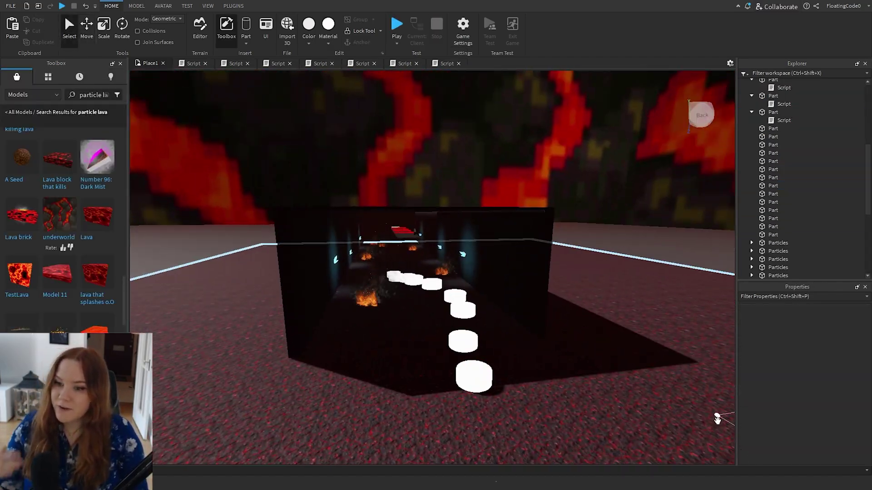
# - Examine the lava tunnel, its stepping-stone trail, walkway and surrounding background from both inside and outside
pyautogui.scroll(5, 723, 418)
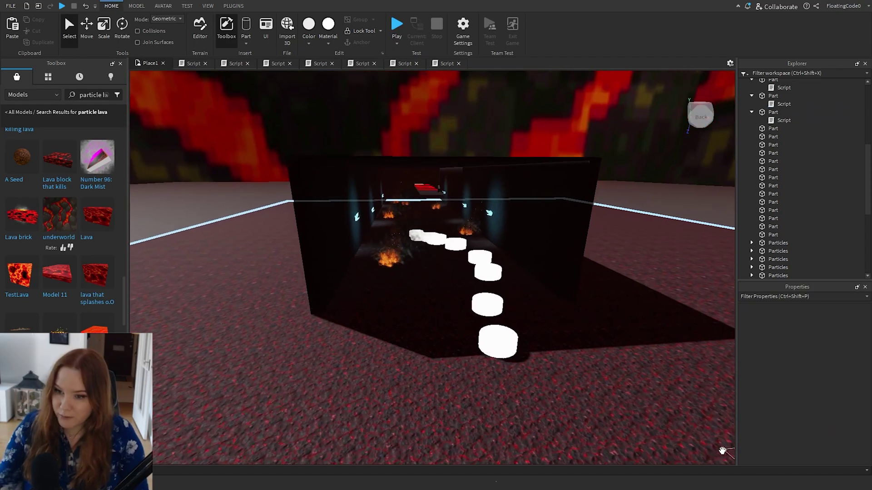
pyautogui.moveTo(721, 450); pyautogui.dragTo(722, 451, button='right')
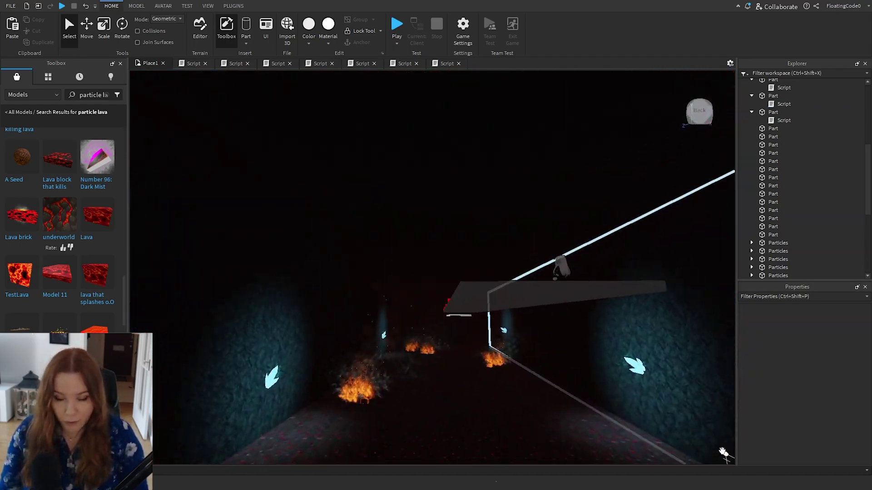
pyautogui.press('w')
pyautogui.moveTo(721, 450); pyautogui.dragTo(722, 451, button='right')
pyautogui.press('w')
pyautogui.press('s')
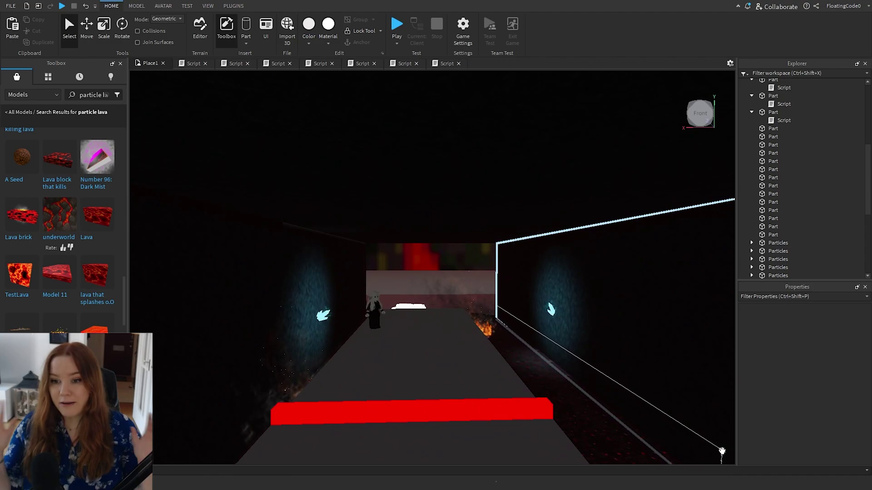
pyautogui.press('w')
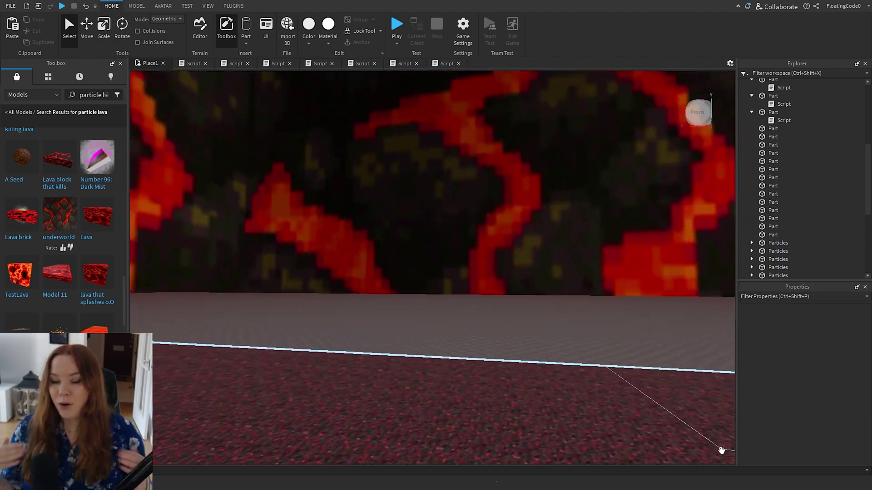
pyautogui.moveTo(721, 451); pyautogui.dragTo(722, 451, button='right')
pyautogui.press('s')
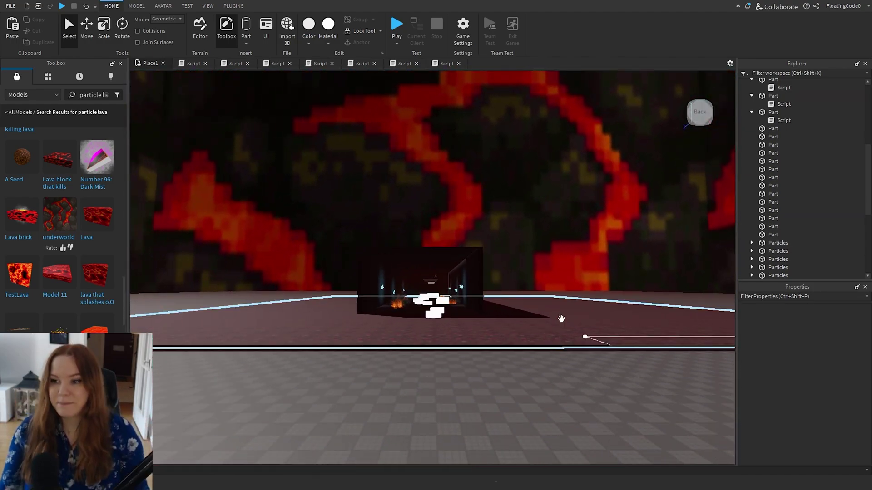
# - Run a new play-test from the spawn platform through the red bars toward the white stepping stones, and end it
pyautogui.click(396, 28)
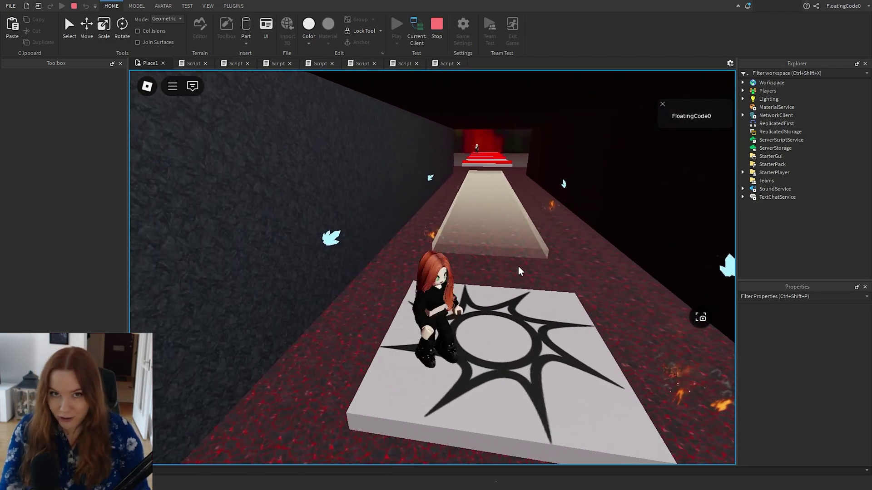
pyautogui.press('w')
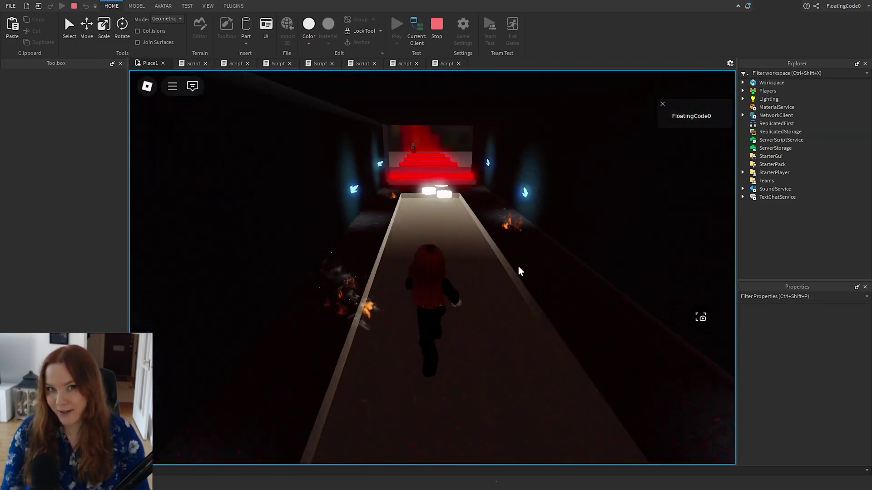
pyautogui.press('space')
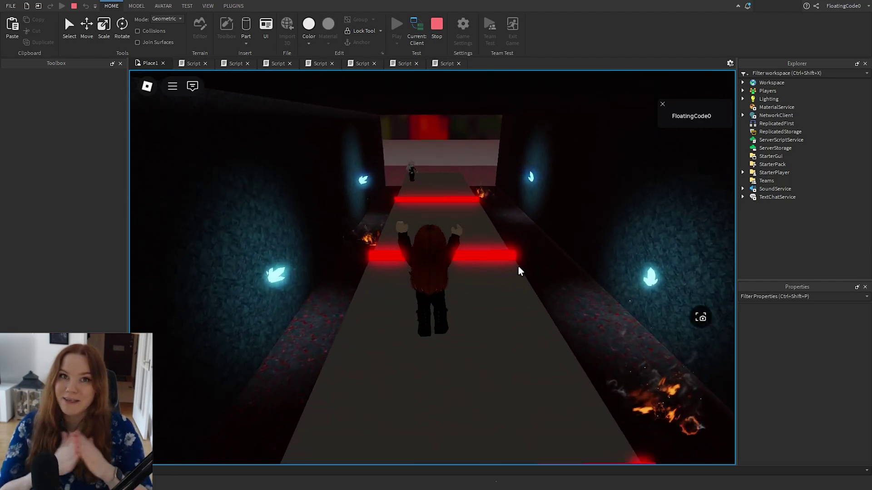
pyautogui.press('w')
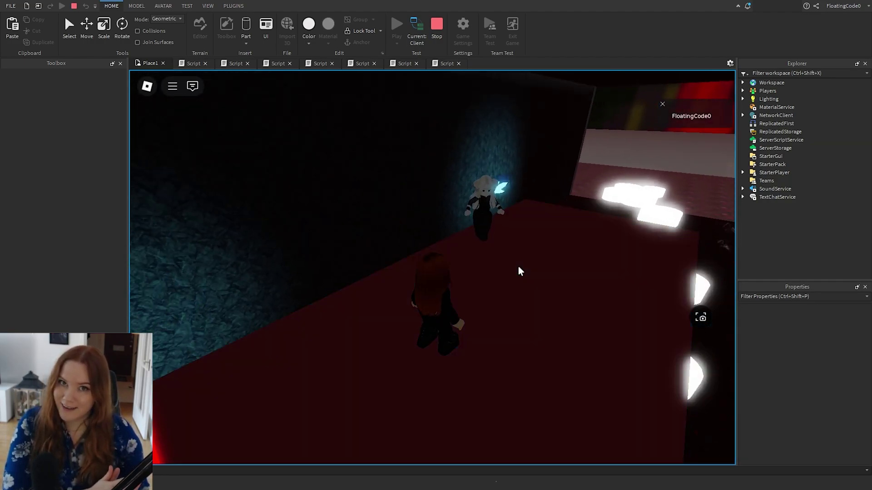
pyautogui.press('w')
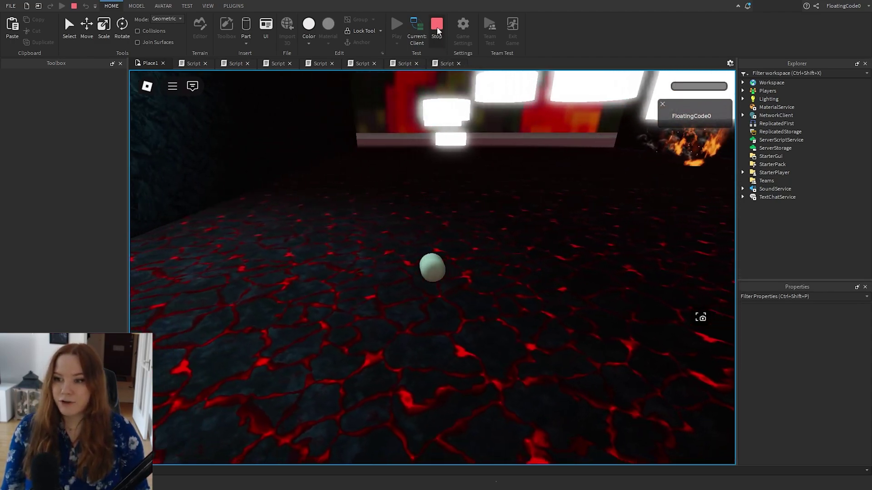
pyautogui.click(437, 31)
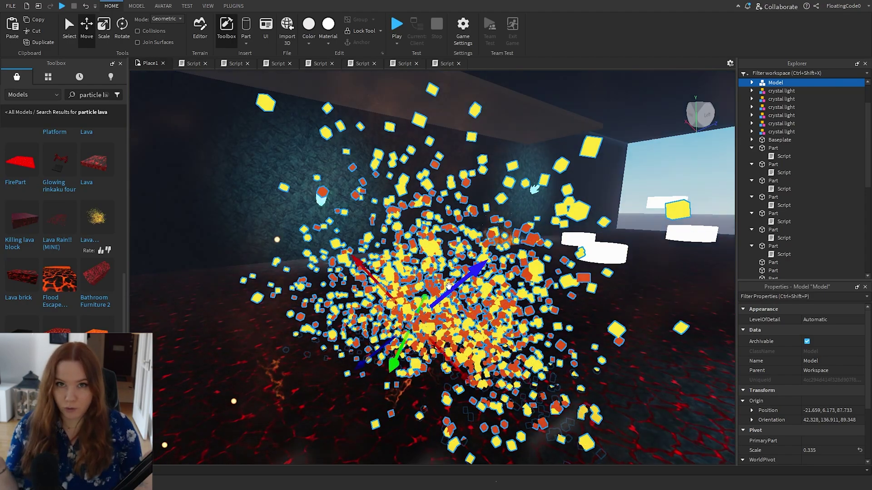
# - Delete the yellow-and-orange particle model from the tunnel and insert the underworld background from the particle lava models
pyautogui.press('Delete')
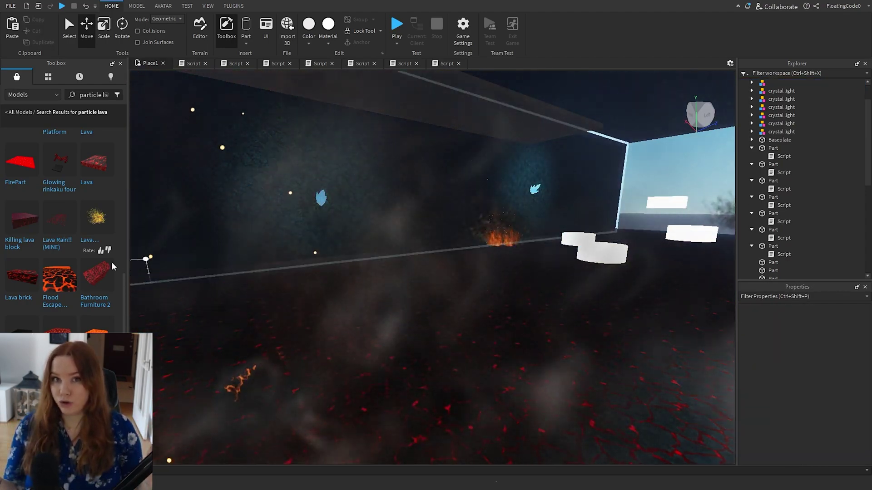
pyautogui.scroll(-2, 70, 287)
pyautogui.scroll(-2, 71, 287)
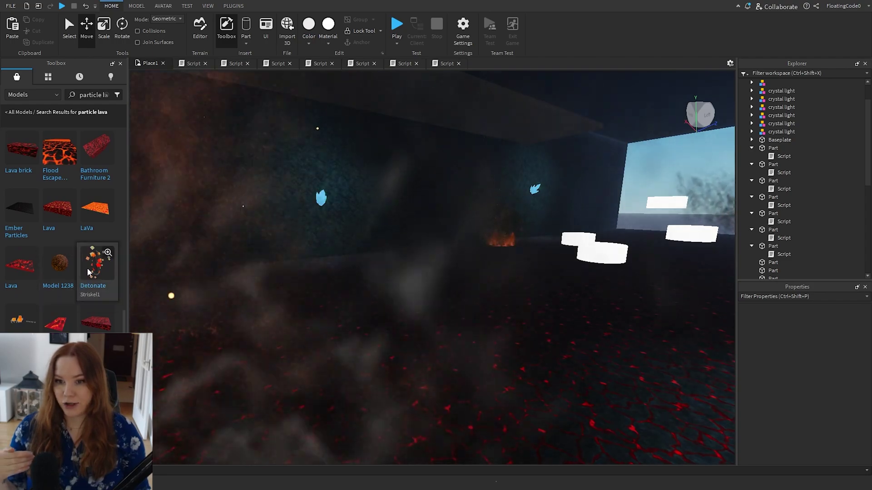
pyautogui.scroll(-5, 22, 274)
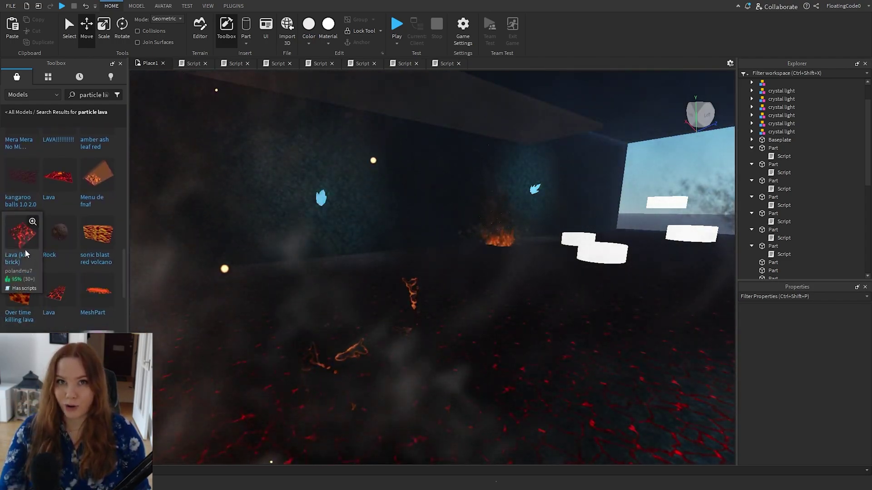
pyautogui.scroll(-5, 70, 296)
pyautogui.scroll(-2, 70, 296)
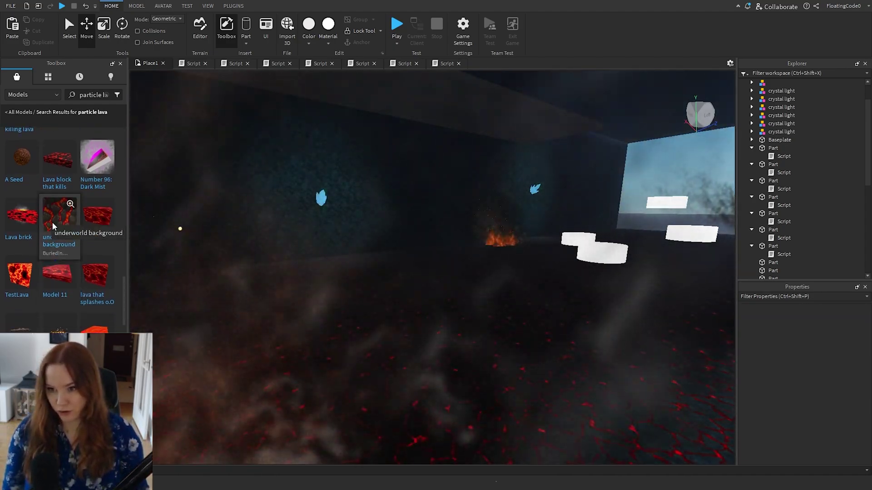
pyautogui.click(52, 222)
# - Enlarge the Really red CrackedLava floor under the tunnel, widening it on both sides and extending it beyond the open end
pyautogui.moveTo(230, 267)
pyautogui.mouseDown(button='right')
pyautogui.moveTo(205, 267)
pyautogui.moveTo(232, 271)
pyautogui.mouseUp(button='right')
pyautogui.scroll(5, 230, 266)
pyautogui.scroll(-6, 231, 271)
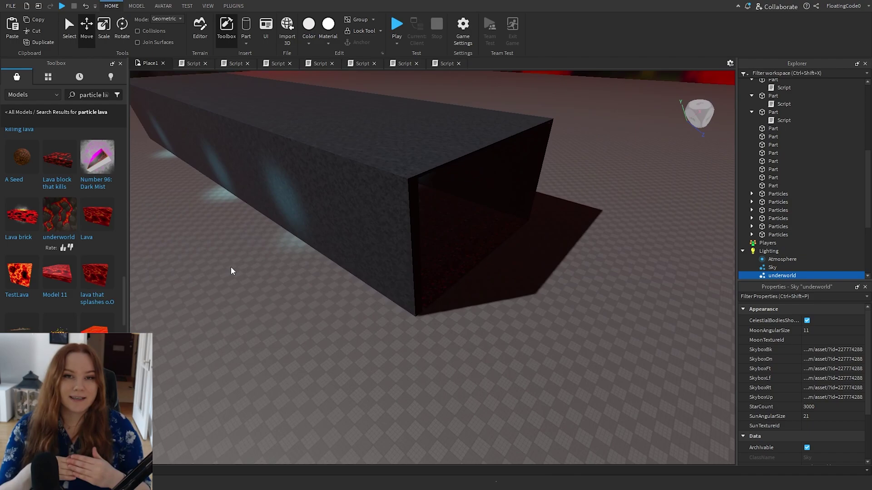
pyautogui.click(304, 260)
pyautogui.press('f')
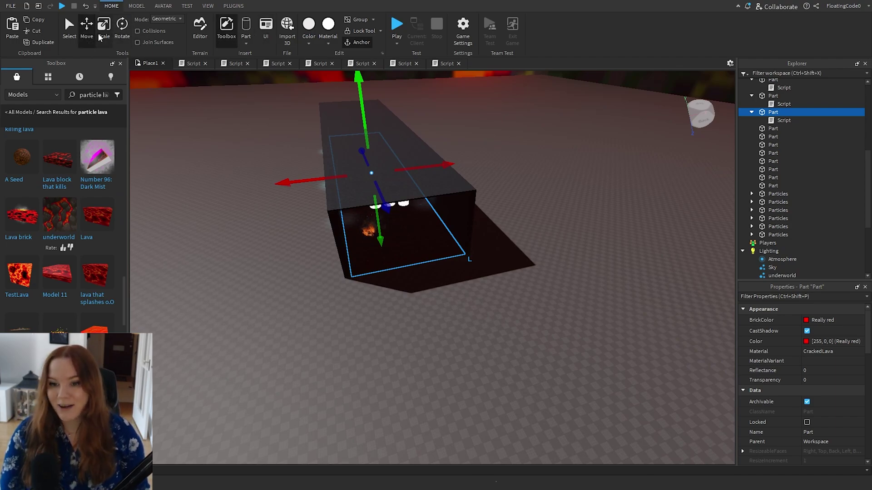
pyautogui.moveTo(304, 179); pyautogui.dragTo(160, 195)
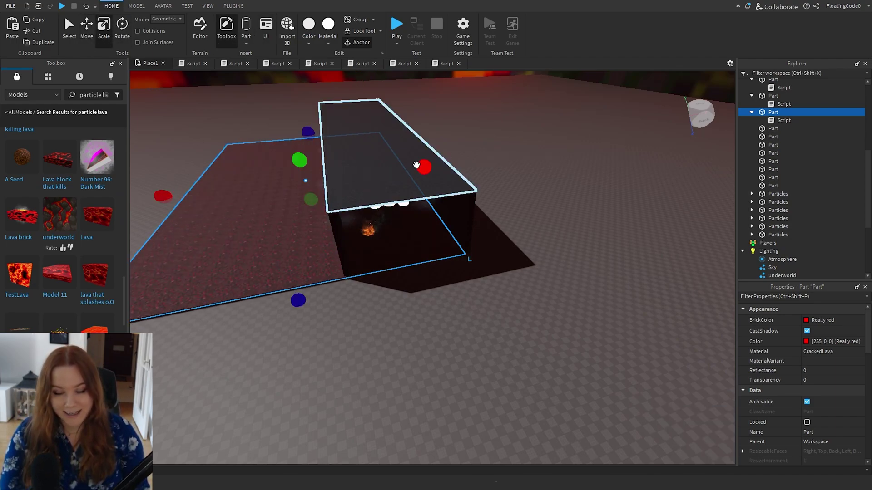
pyautogui.moveTo(434, 165); pyautogui.dragTo(539, 196)
pyautogui.moveTo(447, 261); pyautogui.dragTo(550, 398)
pyautogui.moveTo(551, 397); pyautogui.dragTo(551, 398, button='right')
pyautogui.press('w')
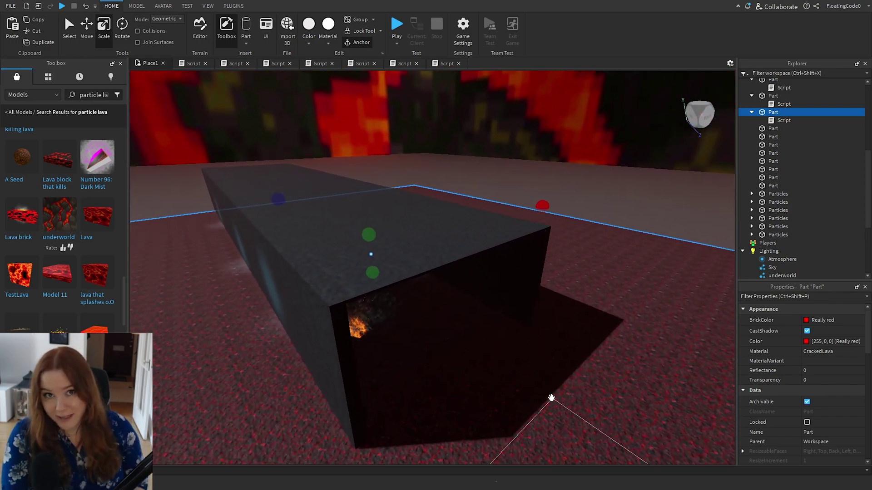
pyautogui.moveTo(551, 398); pyautogui.dragTo(435, 322, button='right')
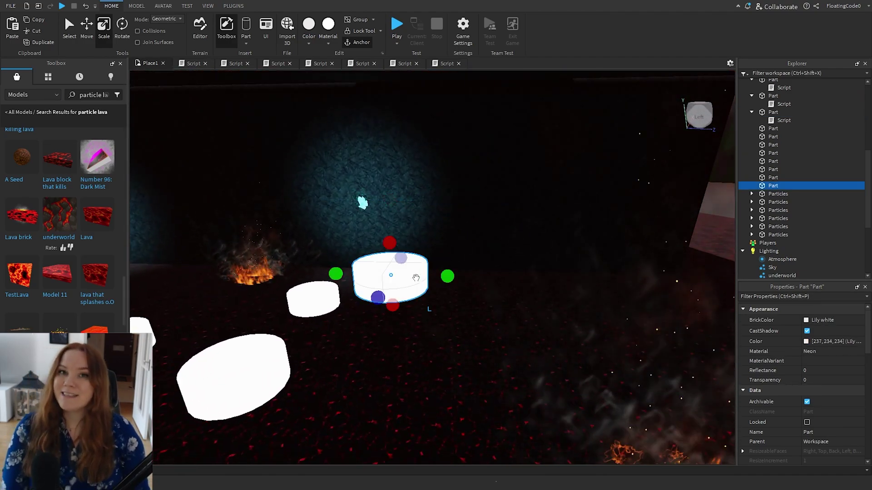